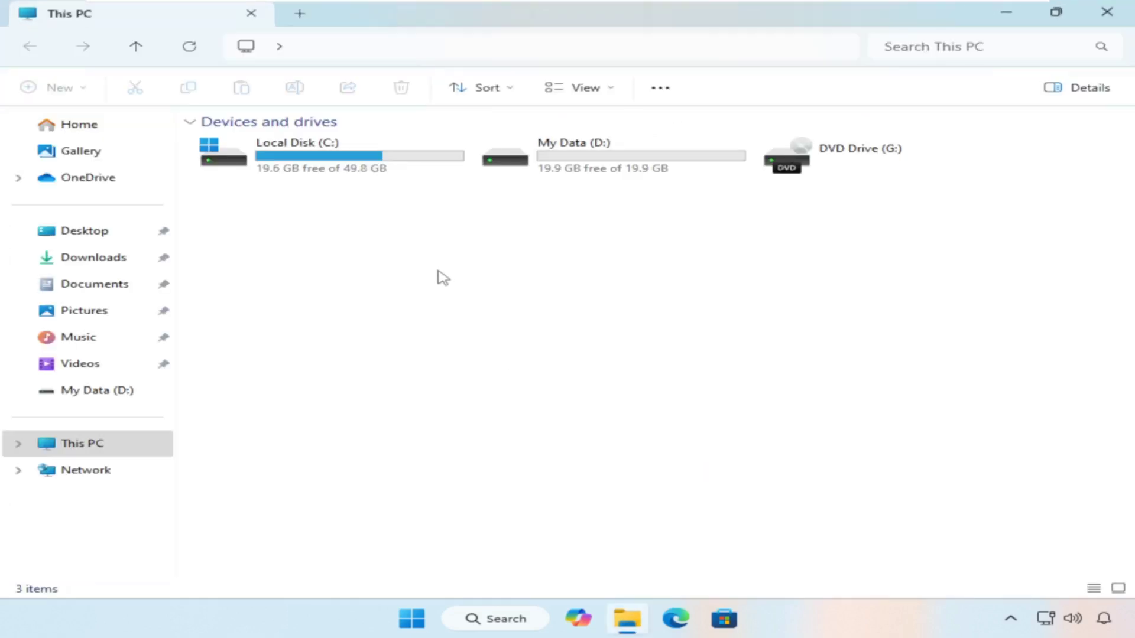
Step: Check drive sizes: Local Disk (C:) has 19.6 GB free of 49.8 GB, My Data (D:) 19.9 GB
left_click(304, 171)
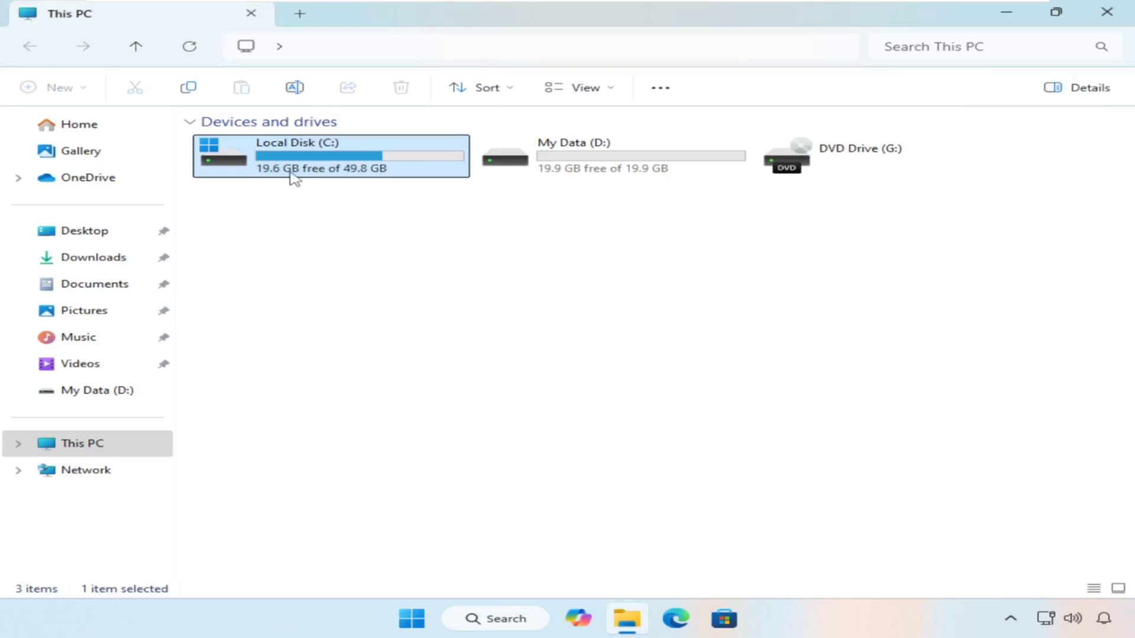
left_click(600, 165)
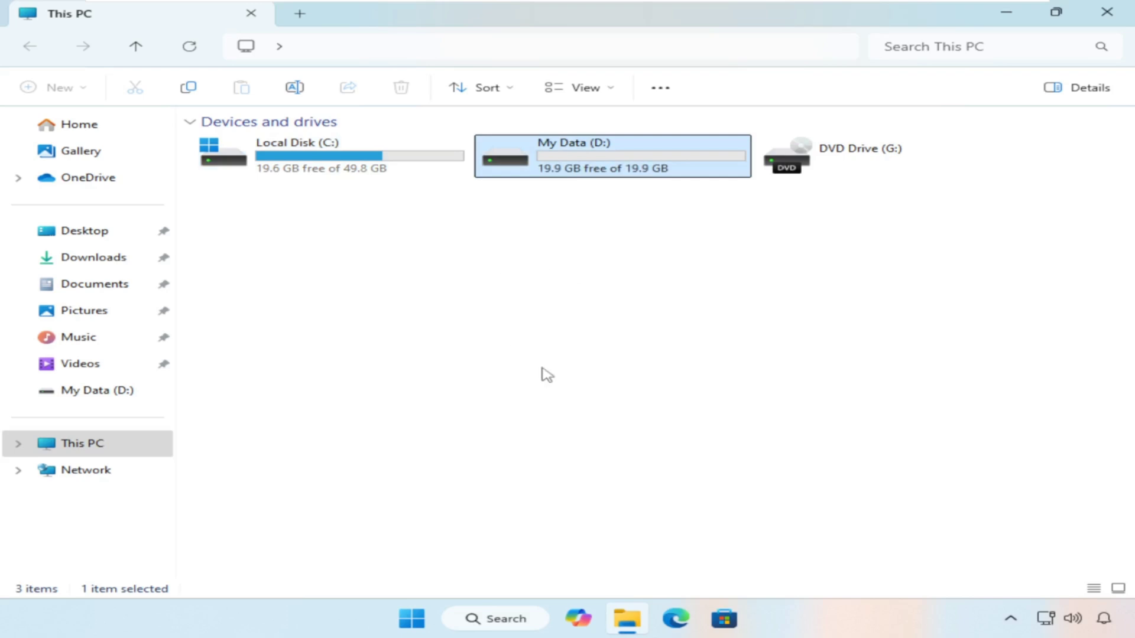
Step: Minimize File Explorer and open Disk Management from the Start button's context menu
left_click(1010, 16)
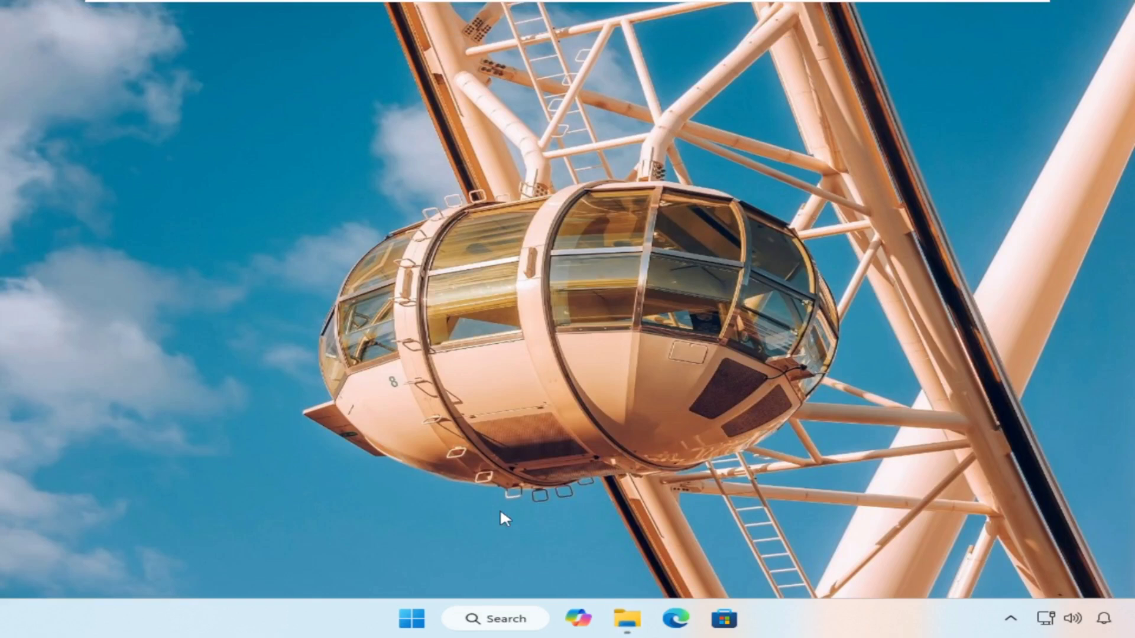
right_click(412, 619)
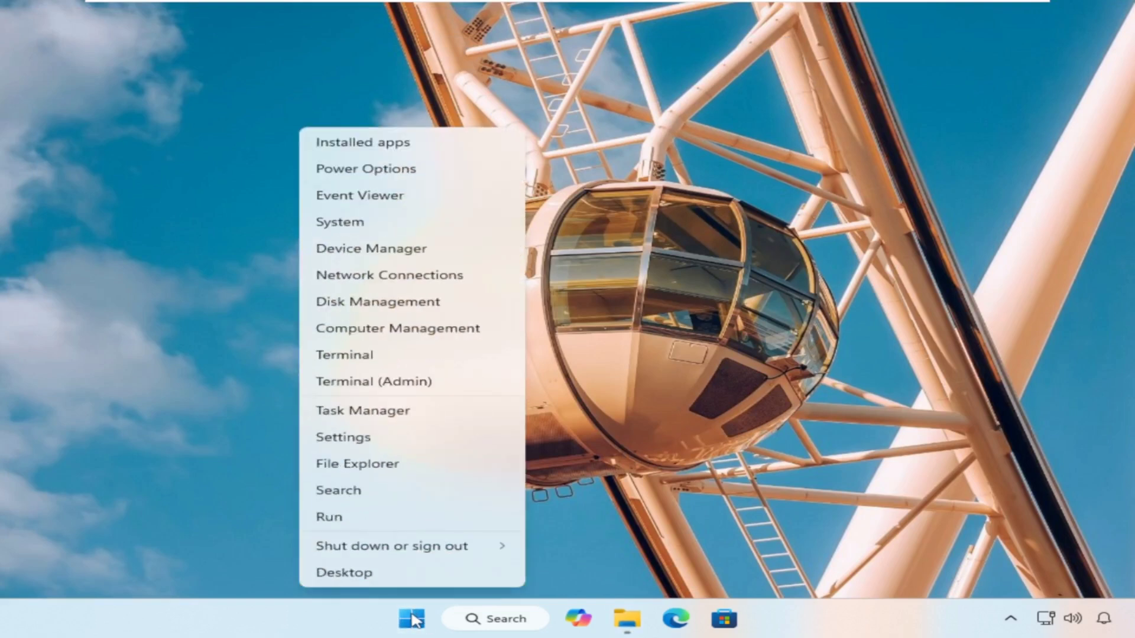
left_click(474, 303)
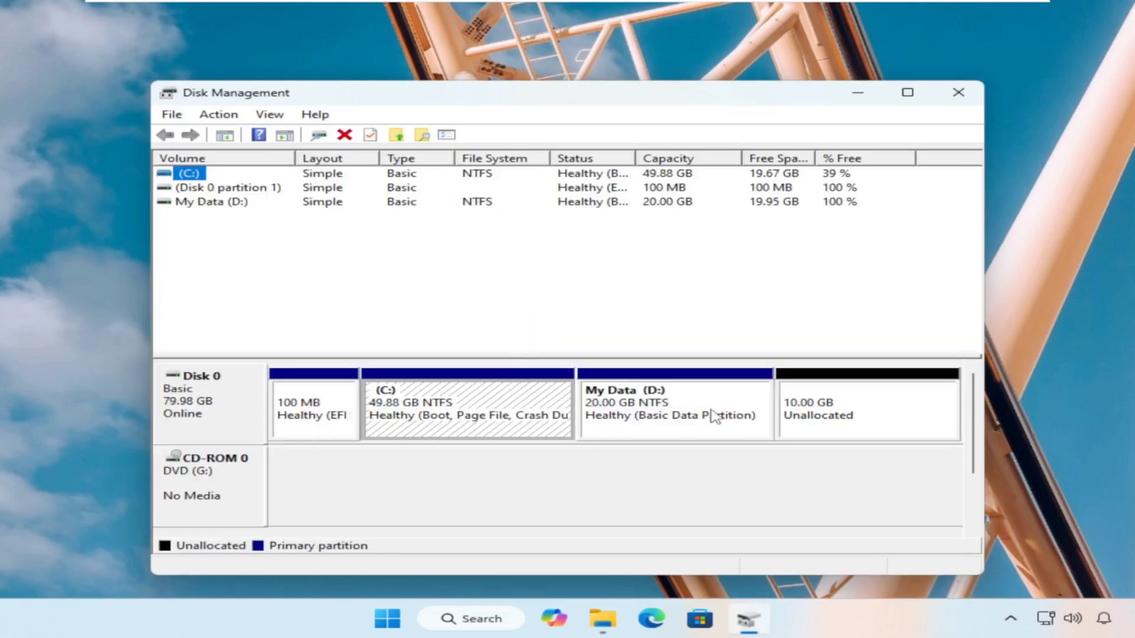
Step: Confirm C: (49.88 GB) can't reach the 10 GB unallocated space, since Extend Volume is greyed out
left_click(860, 415)
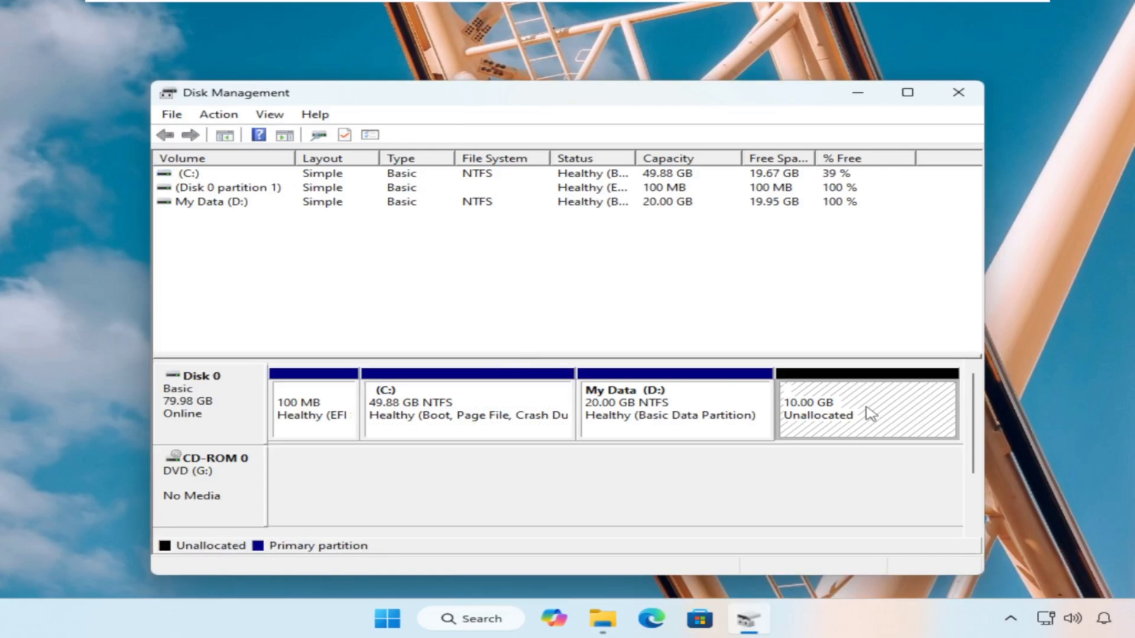
left_click(482, 435)
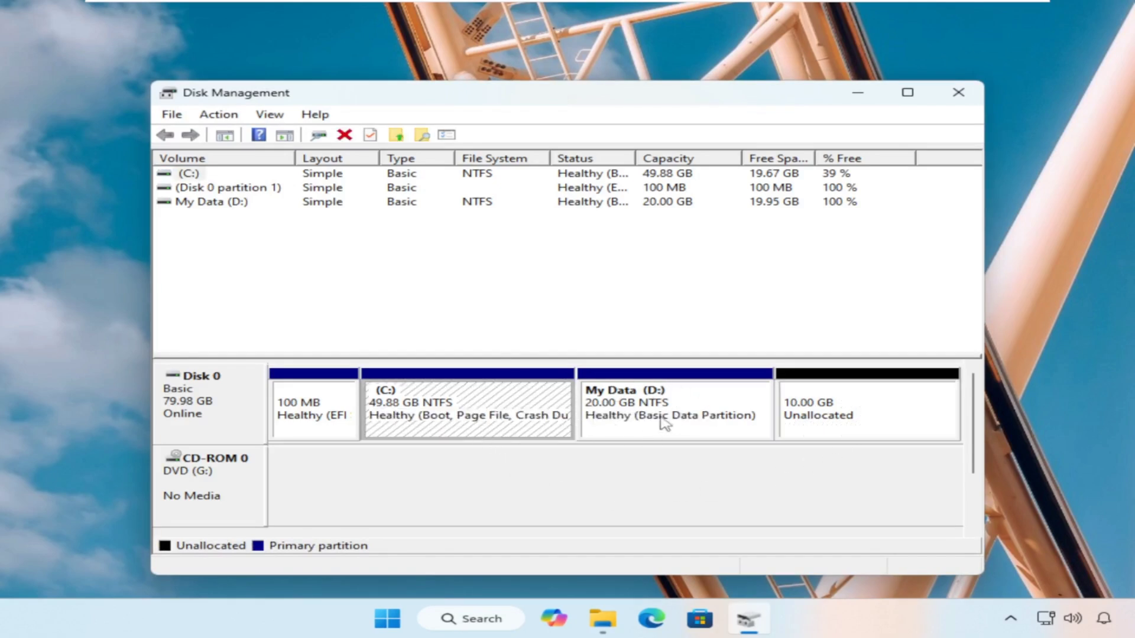
left_click(643, 490)
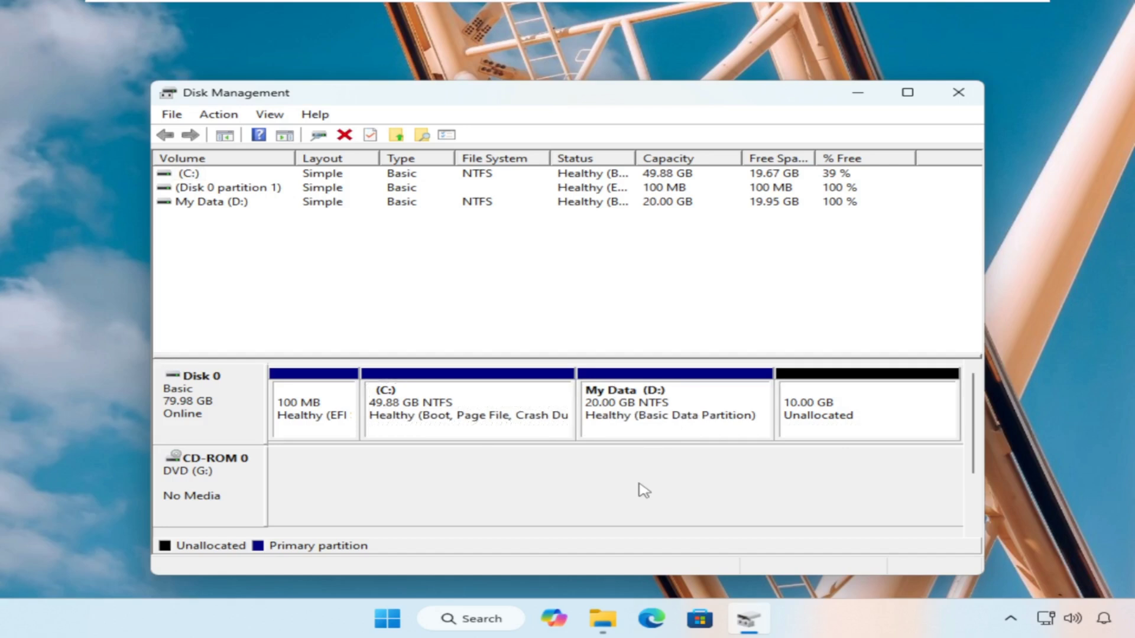
right_click(475, 398)
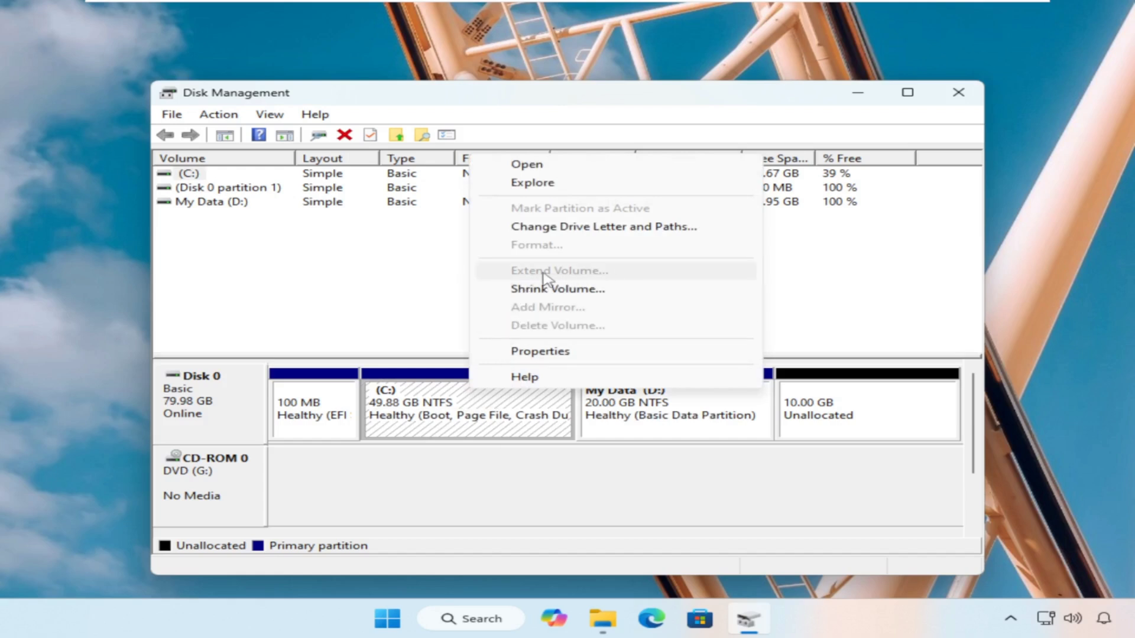
left_click(610, 497)
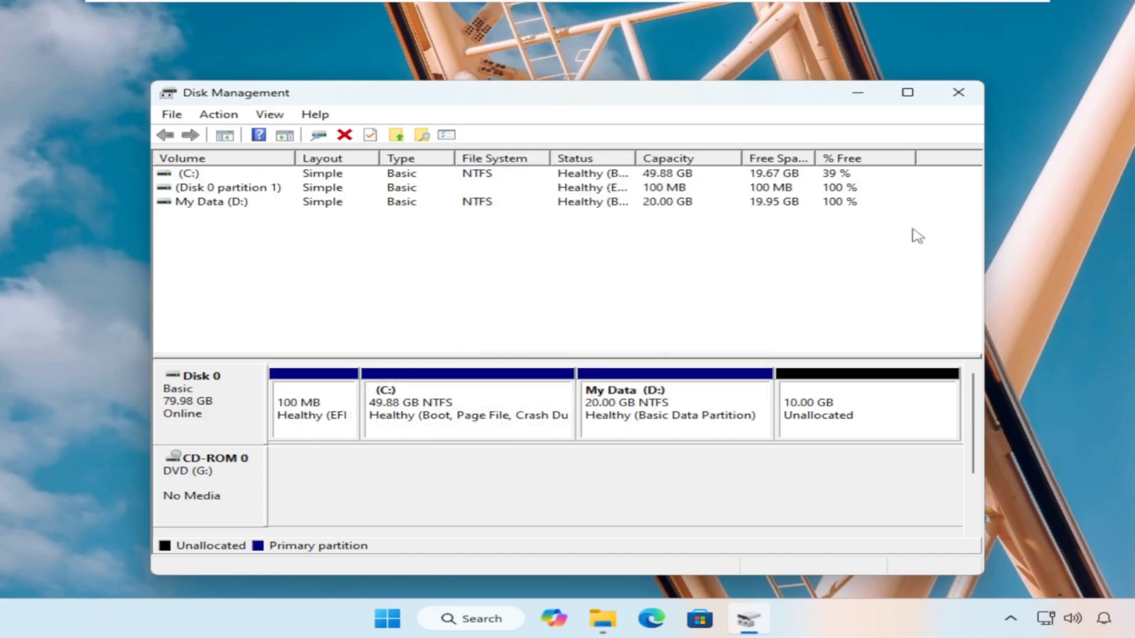
Step: Minimize Disk Management to reveal the MiniTool Partition Wizard Free 12.9 download page
left_click(858, 95)
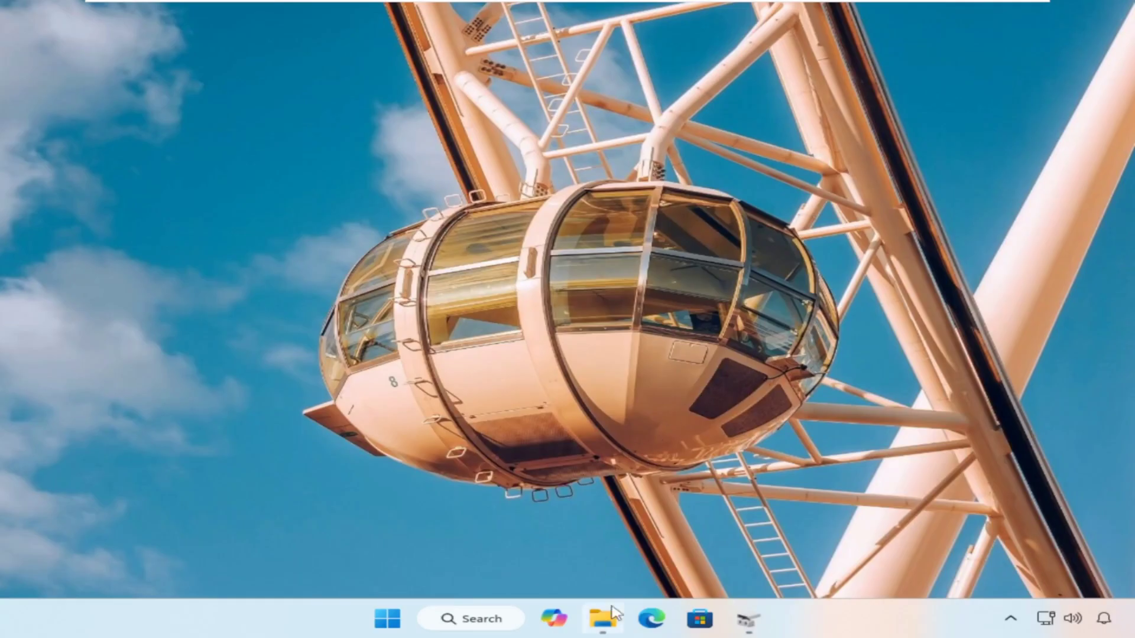
Step: Bring File Explorer back and go to the Desktop folder
left_click(613, 612)
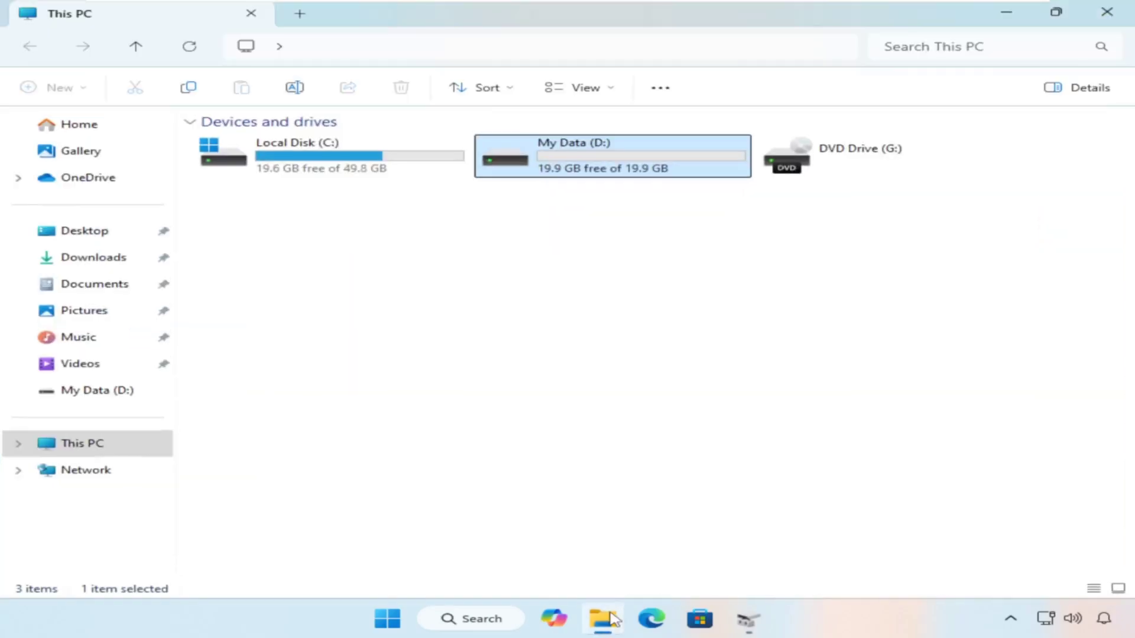
left_click(564, 324)
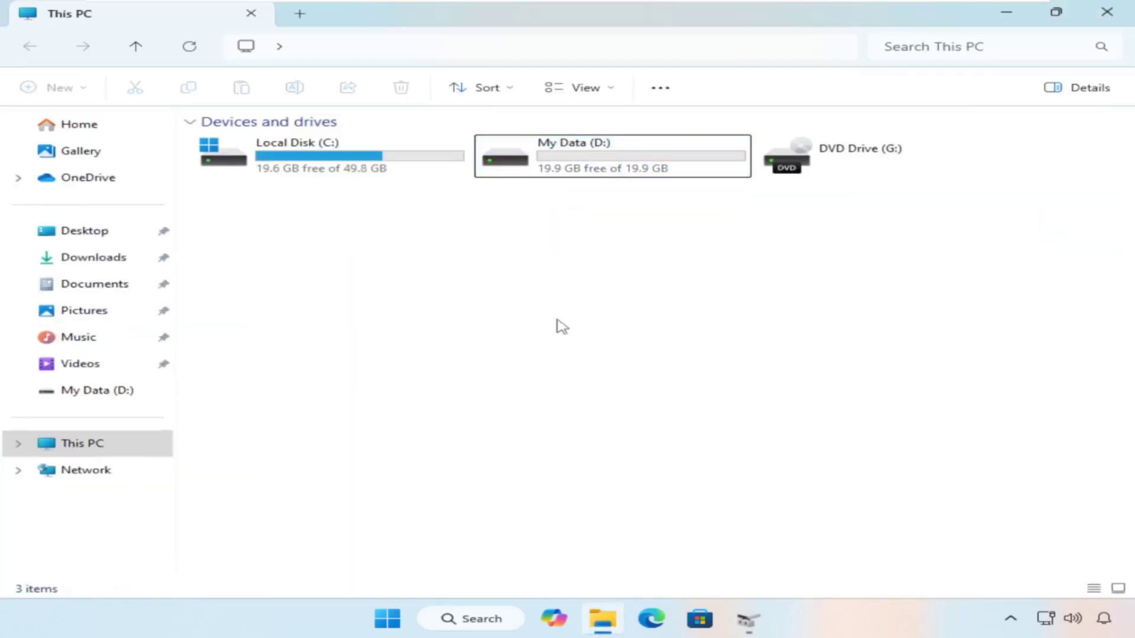
left_click(88, 230)
Step: Extract the PartitionWizard zip and select the PartitionWizard application in the extracted folder
left_click(268, 170)
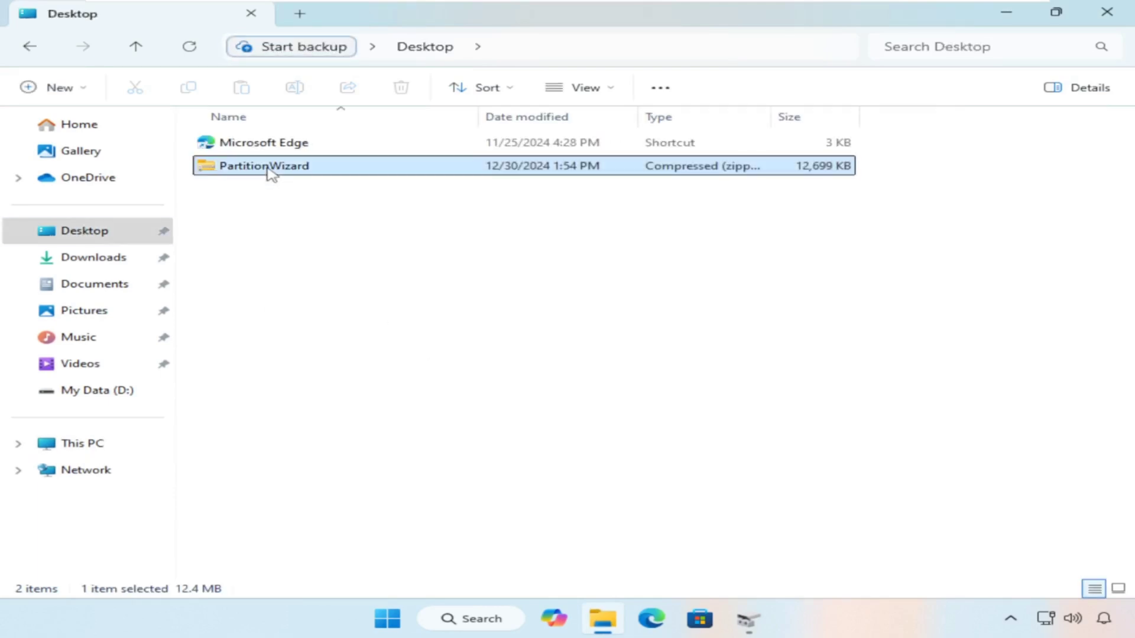
right_click(267, 168)
left_click(417, 273)
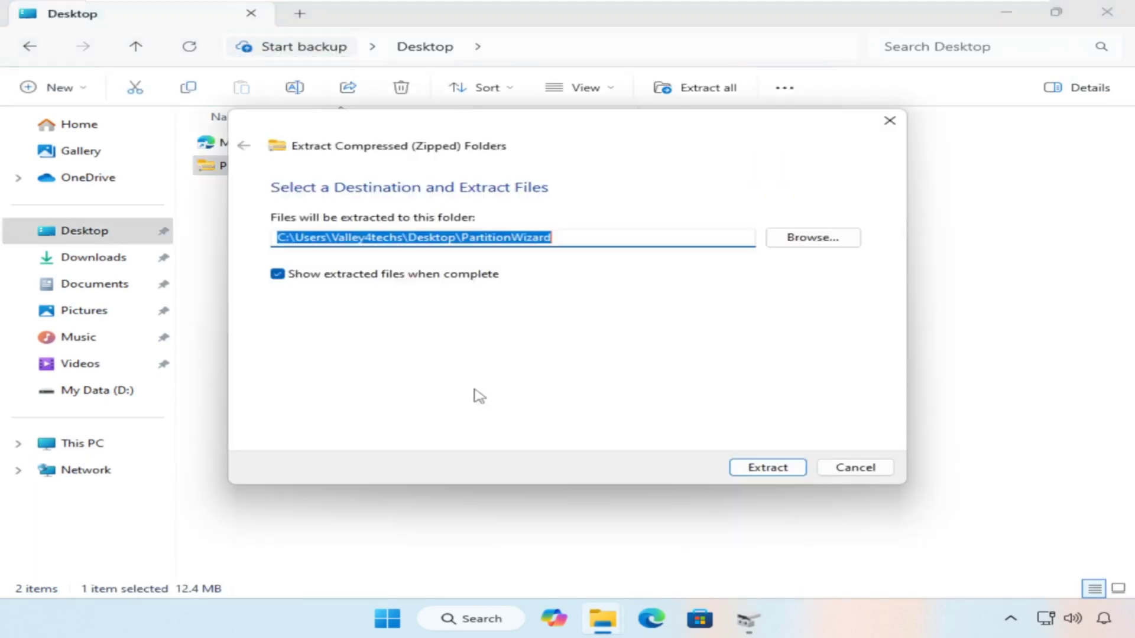
left_click(767, 467)
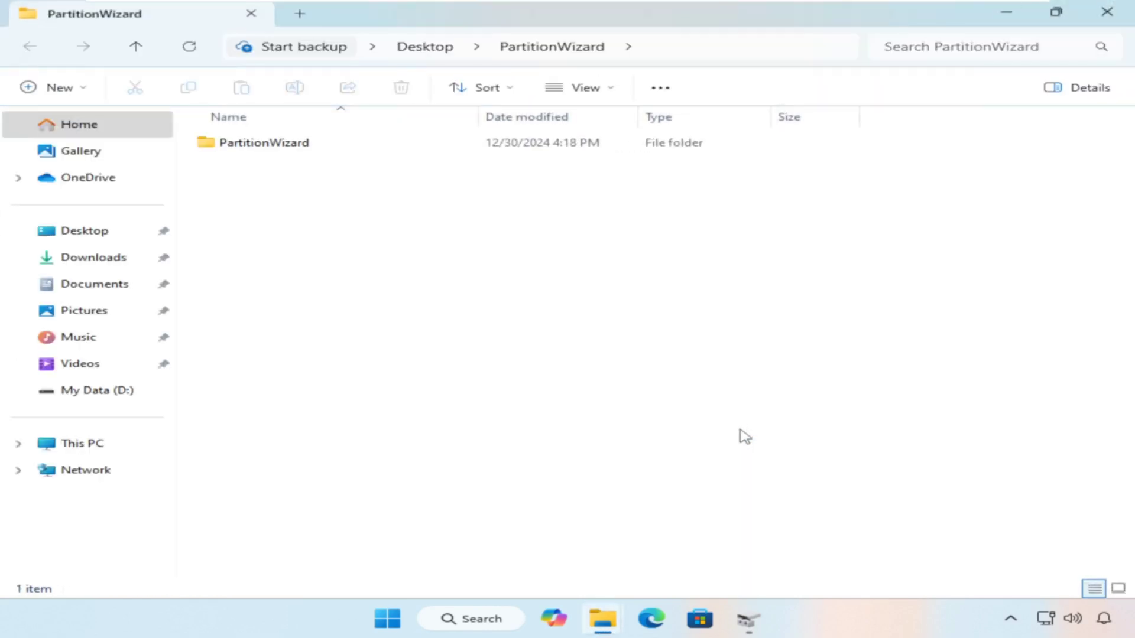
double_click(278, 146)
left_click(334, 263)
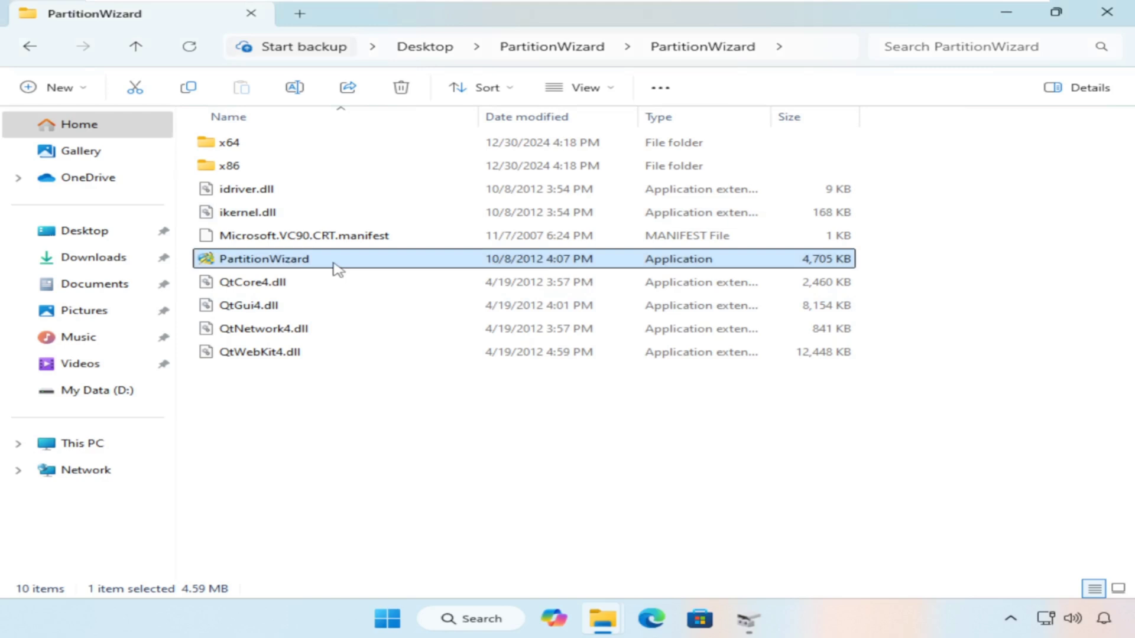
Step: Launch Partition Wizard, decline the newer-version download, and select the 49.88 GB C: partition
right_click(336, 265)
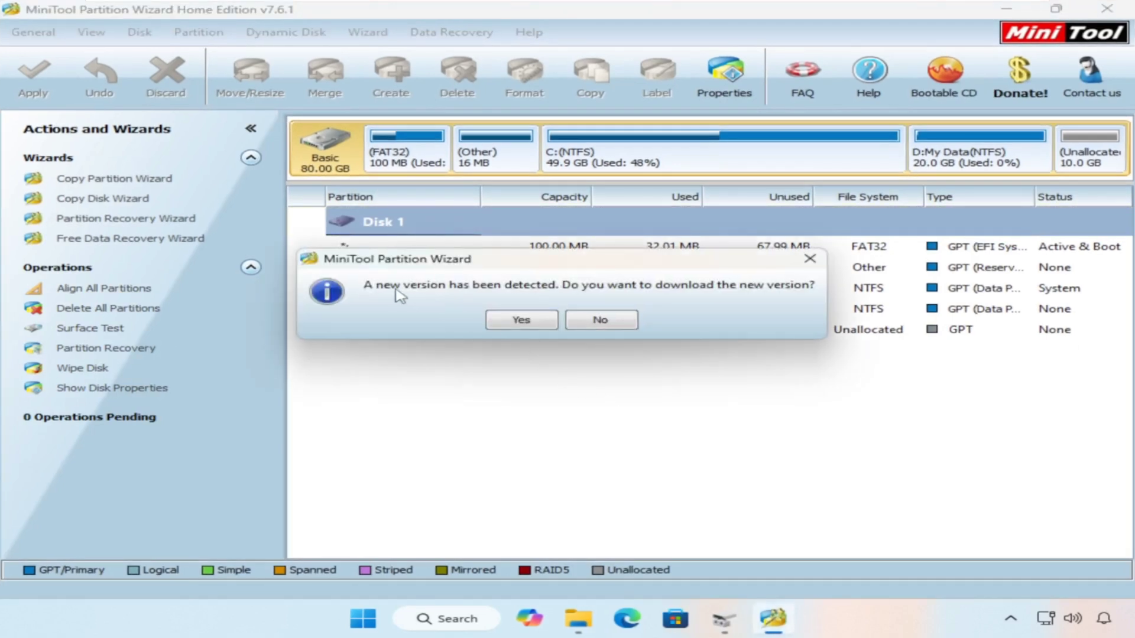
left_click(602, 324)
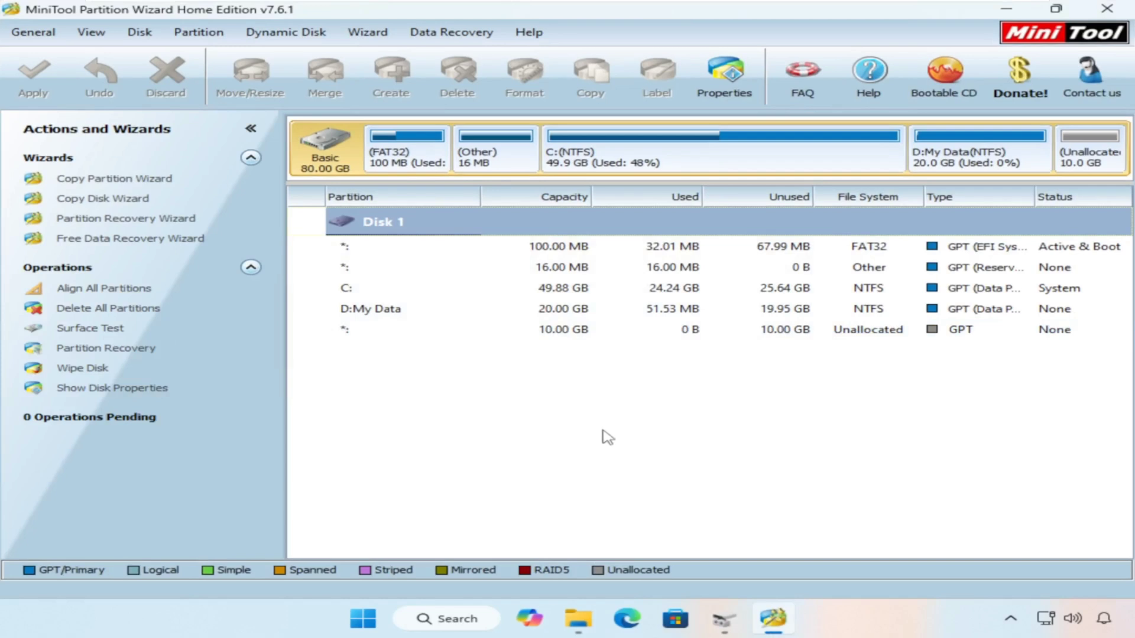
left_click(524, 294)
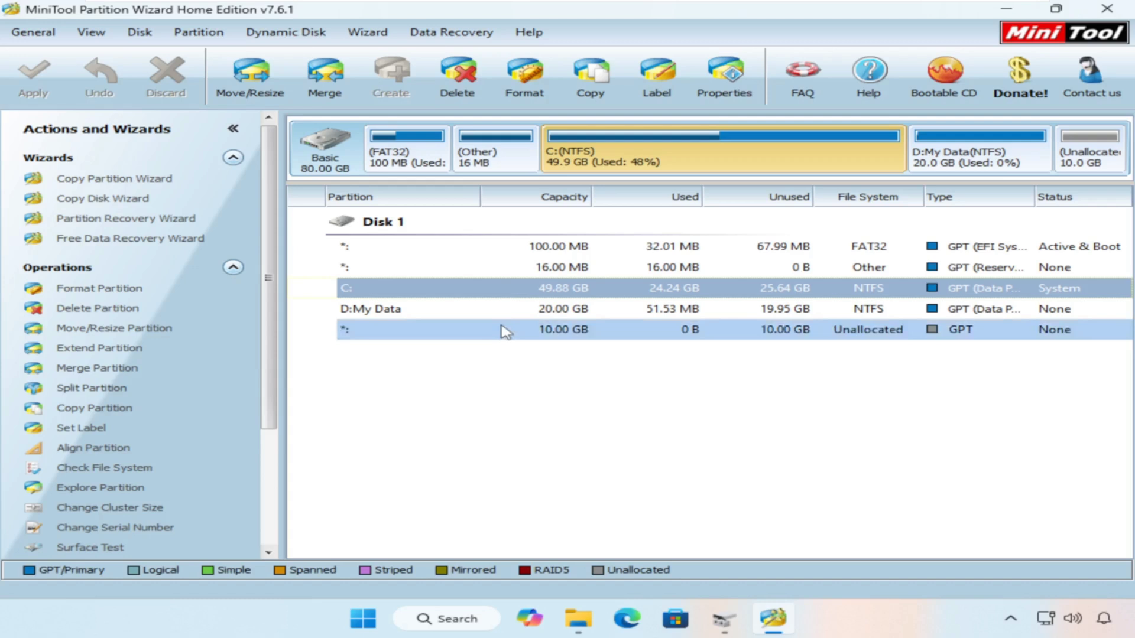
Step: Extend C: with all 10.00 GB of unallocated space, growing it to 59.88 GB
right_click(494, 293)
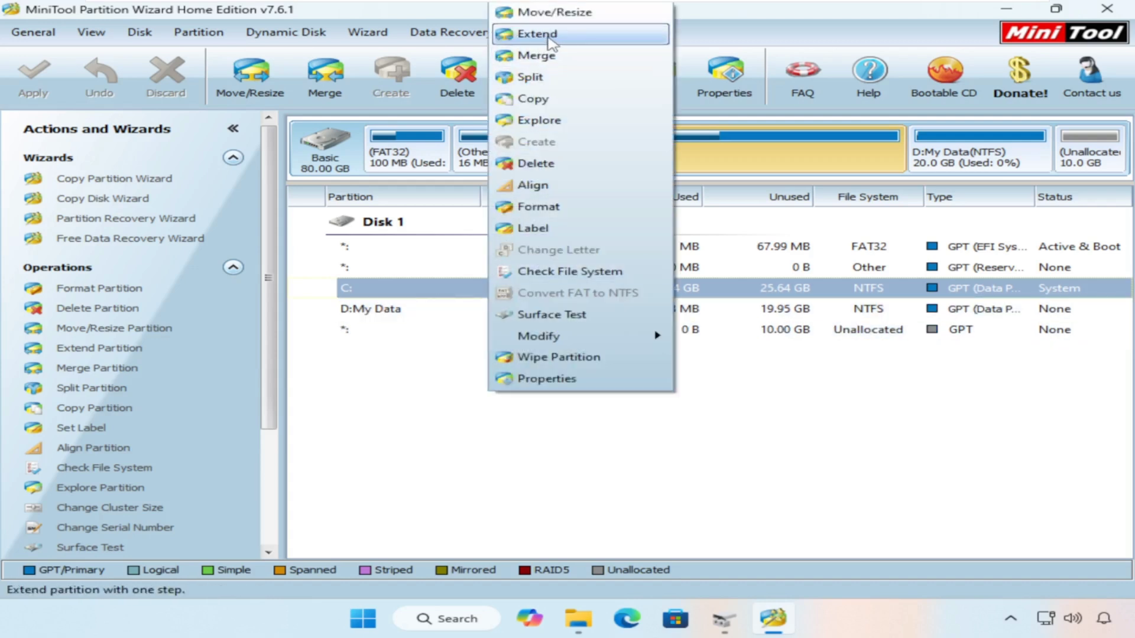
left_click(569, 42)
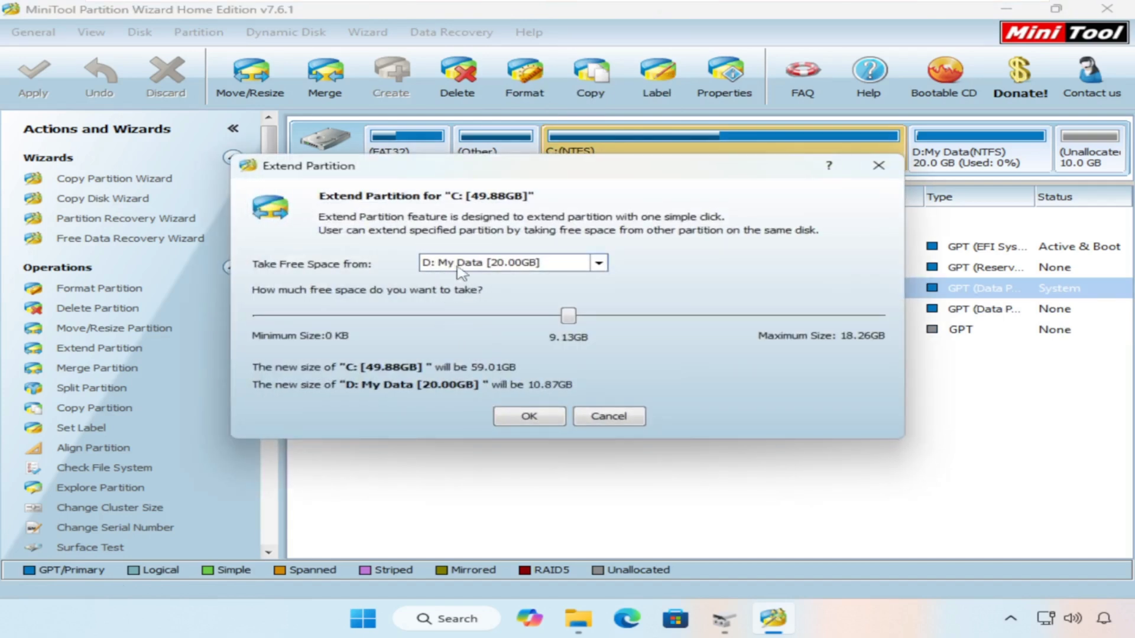
left_click(599, 264)
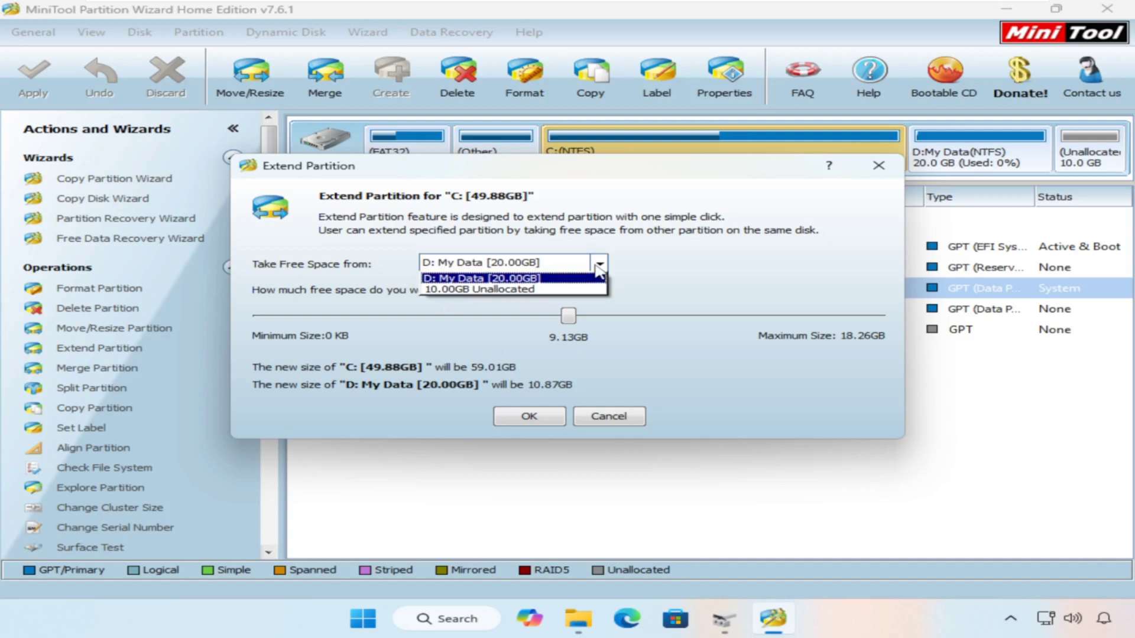
left_click(549, 290)
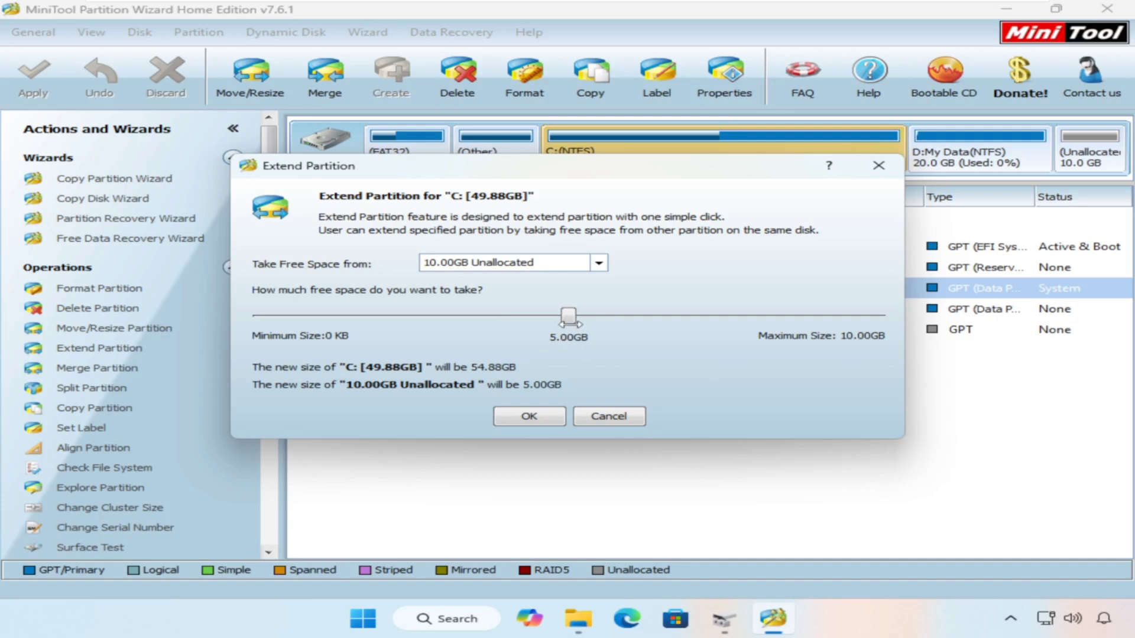
left_click_drag(576, 323, 887, 319)
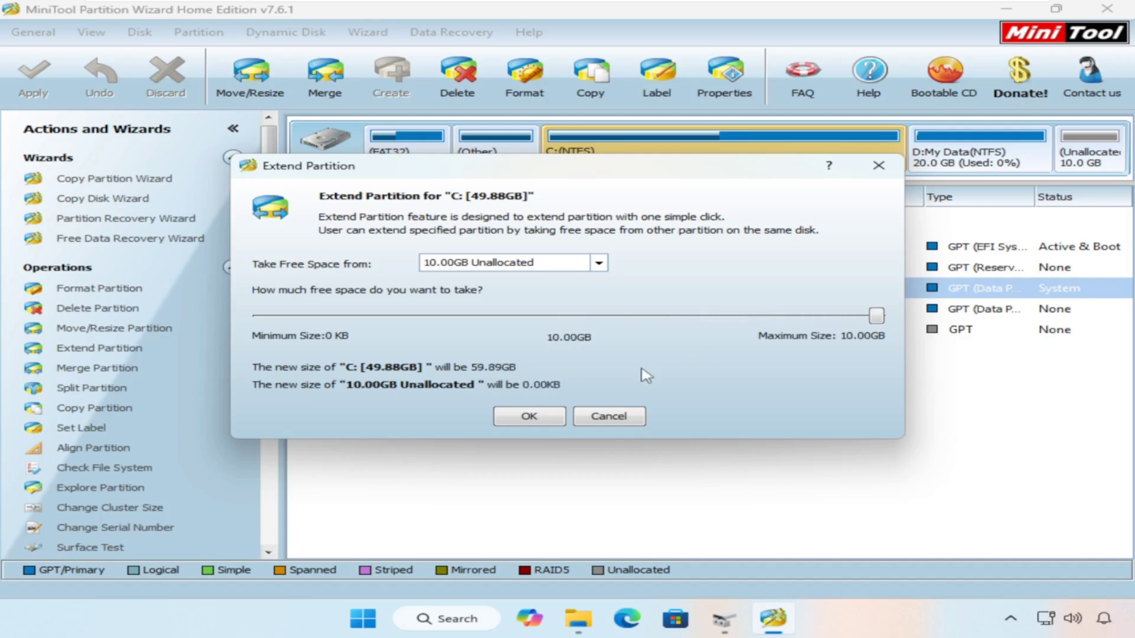
left_click(529, 417)
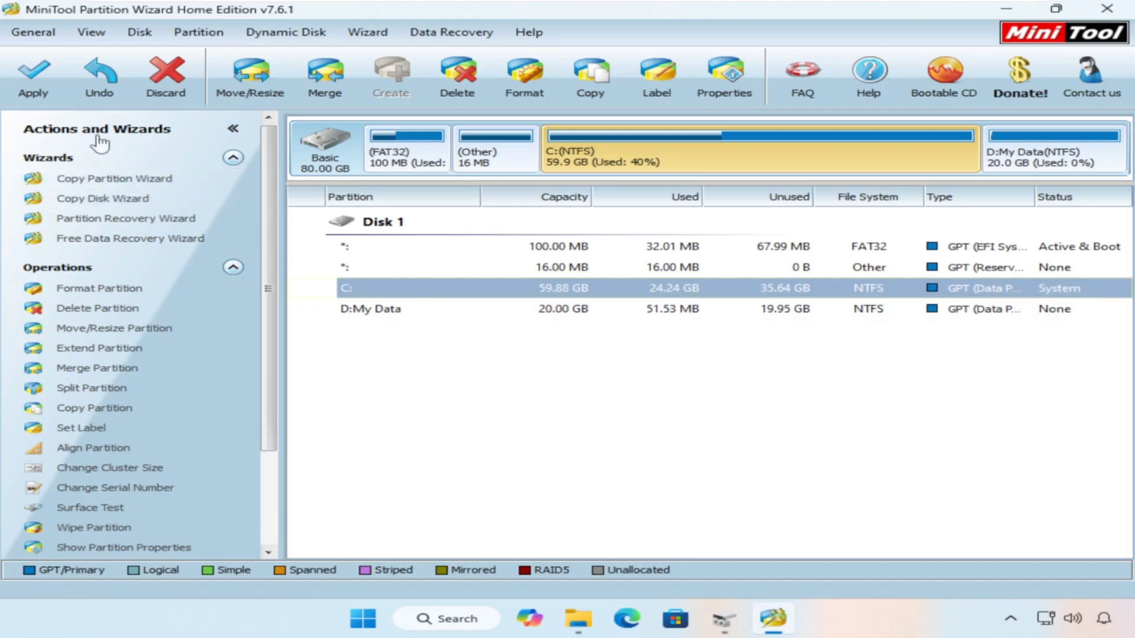
Step: Apply the pending C: extension, confirm it, and acknowledge the success message
left_click(36, 83)
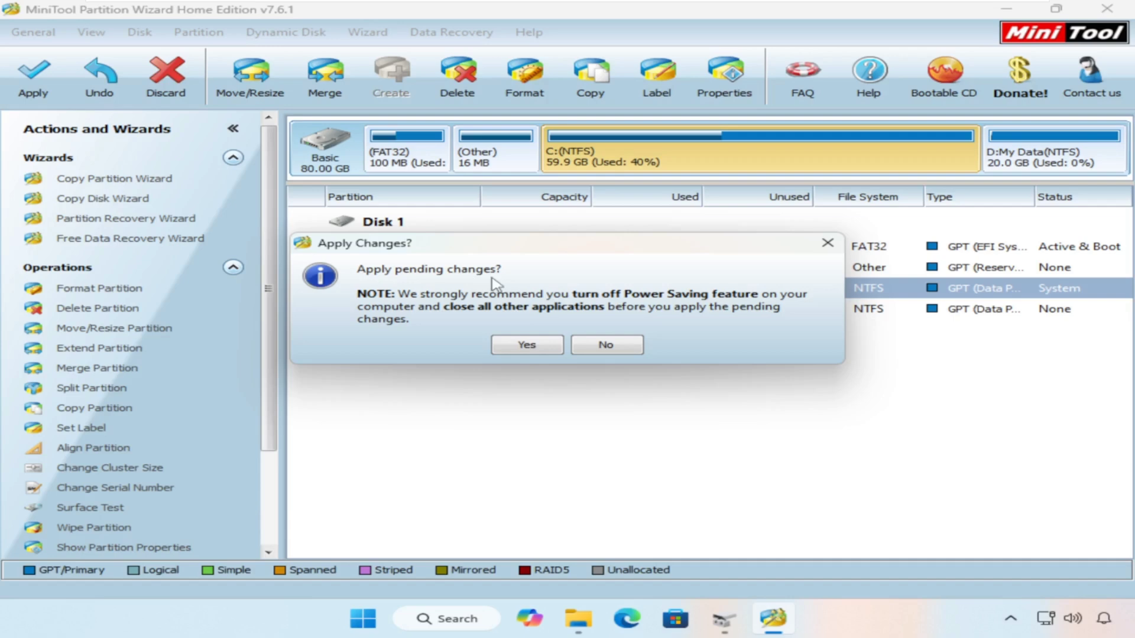
left_click(522, 346)
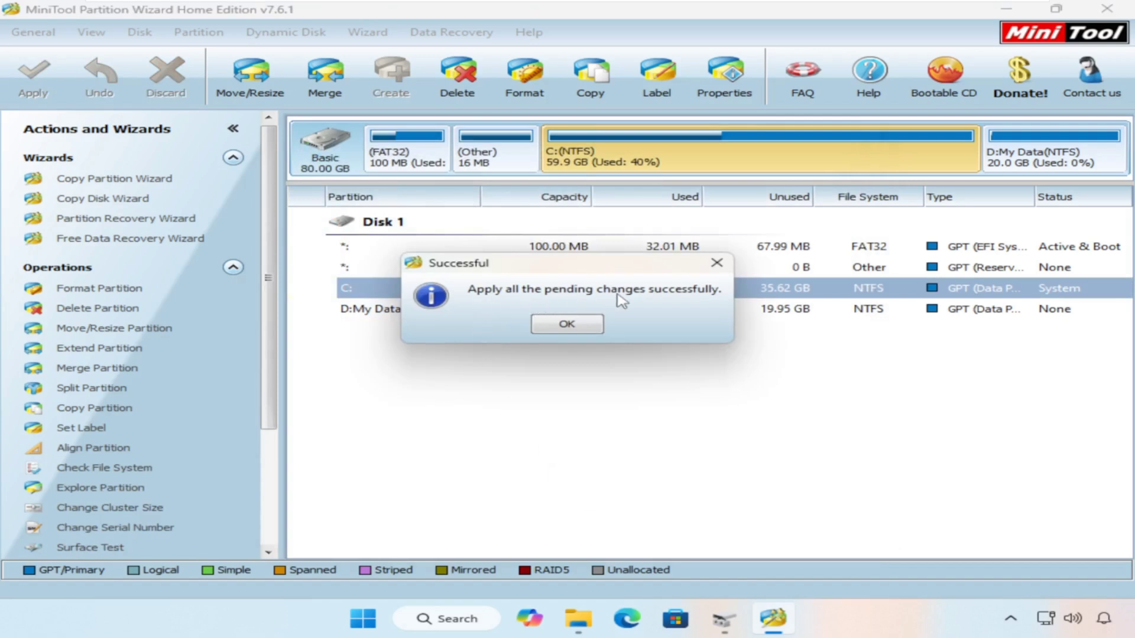
left_click(589, 325)
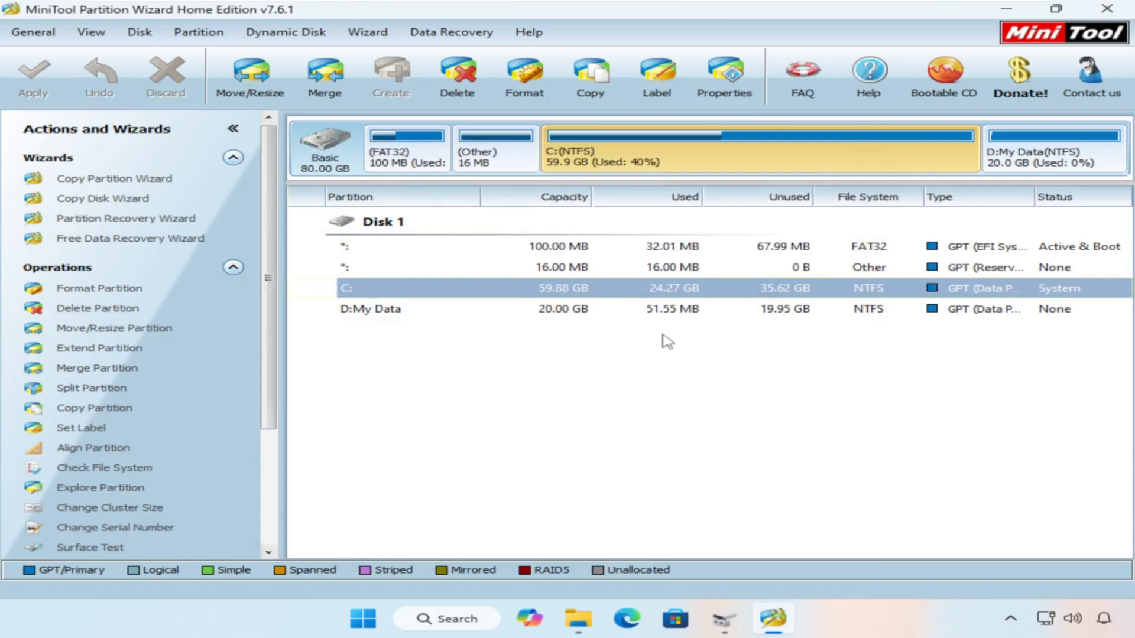
Step: Close Partition Wizard and verify C: at 59.88 GB and D: at 20.00 GB in Disk Management and This PC
left_click(1107, 9)
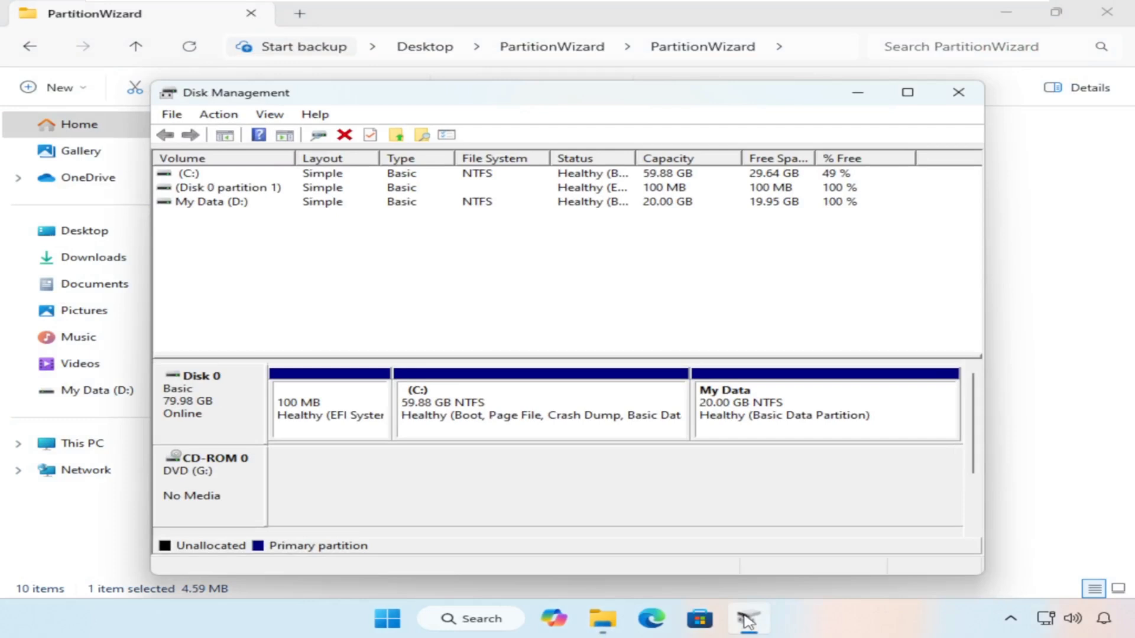
left_click(856, 406)
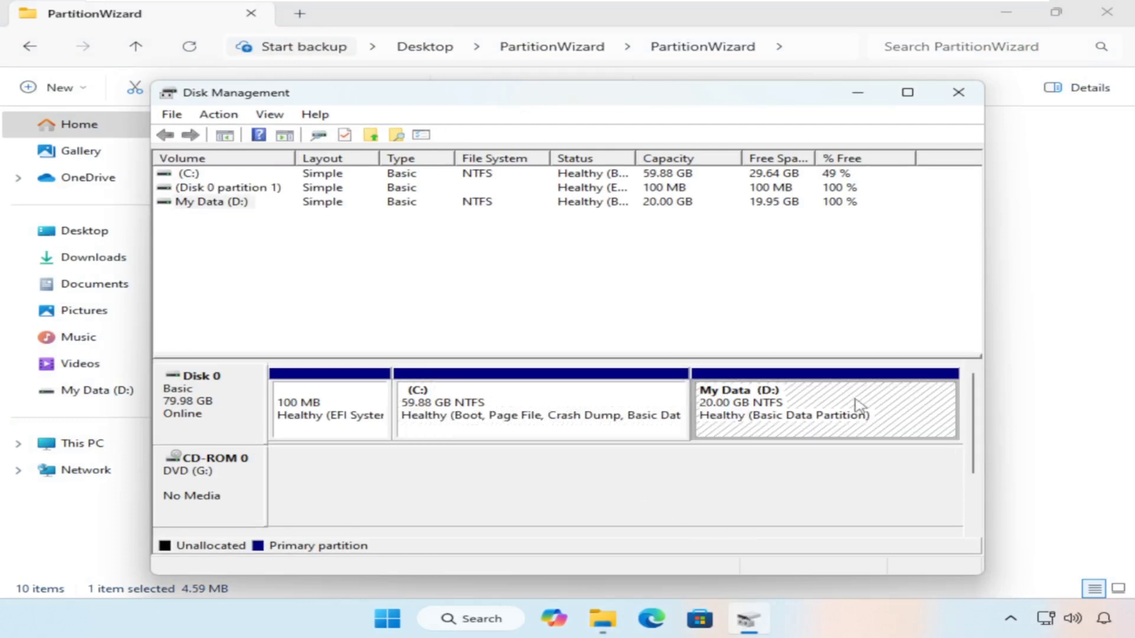
left_click(857, 96)
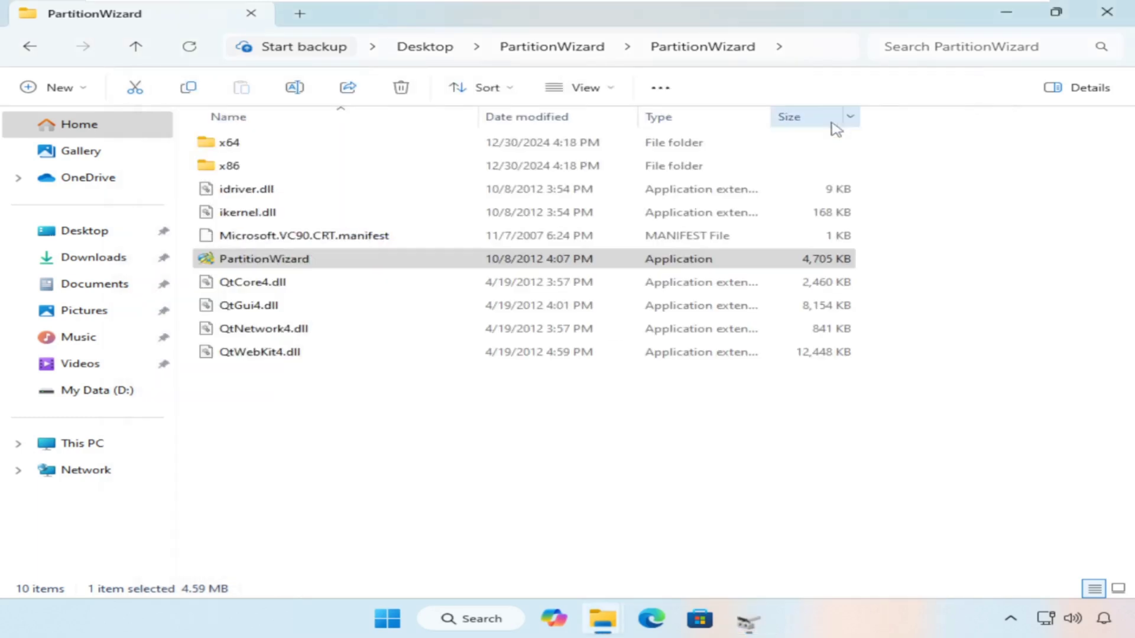
left_click(77, 443)
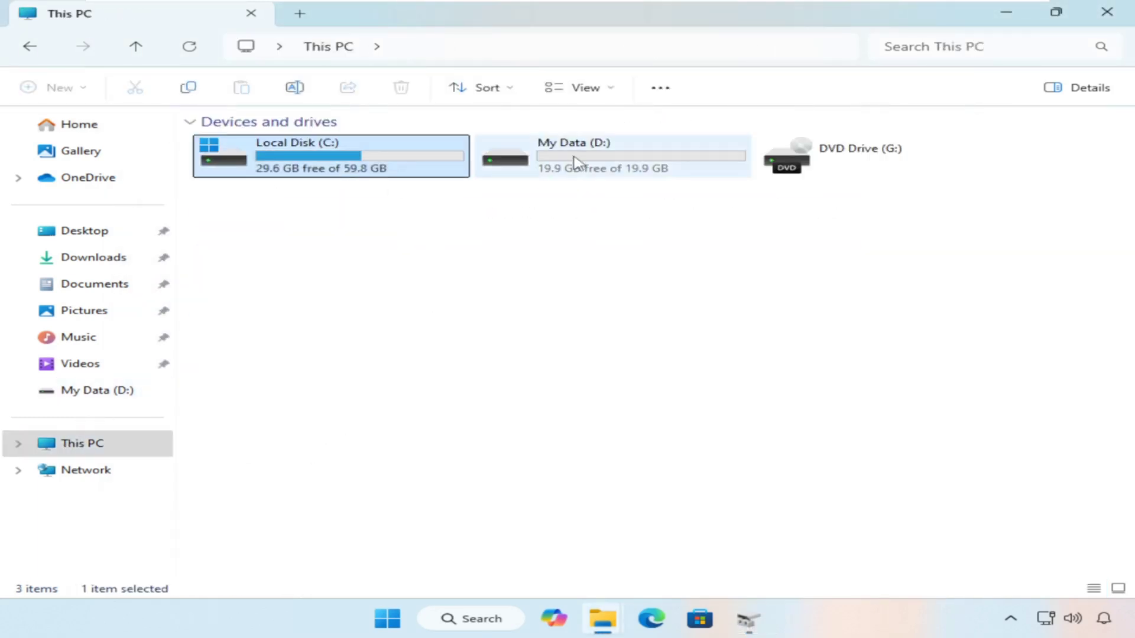
left_click(577, 159)
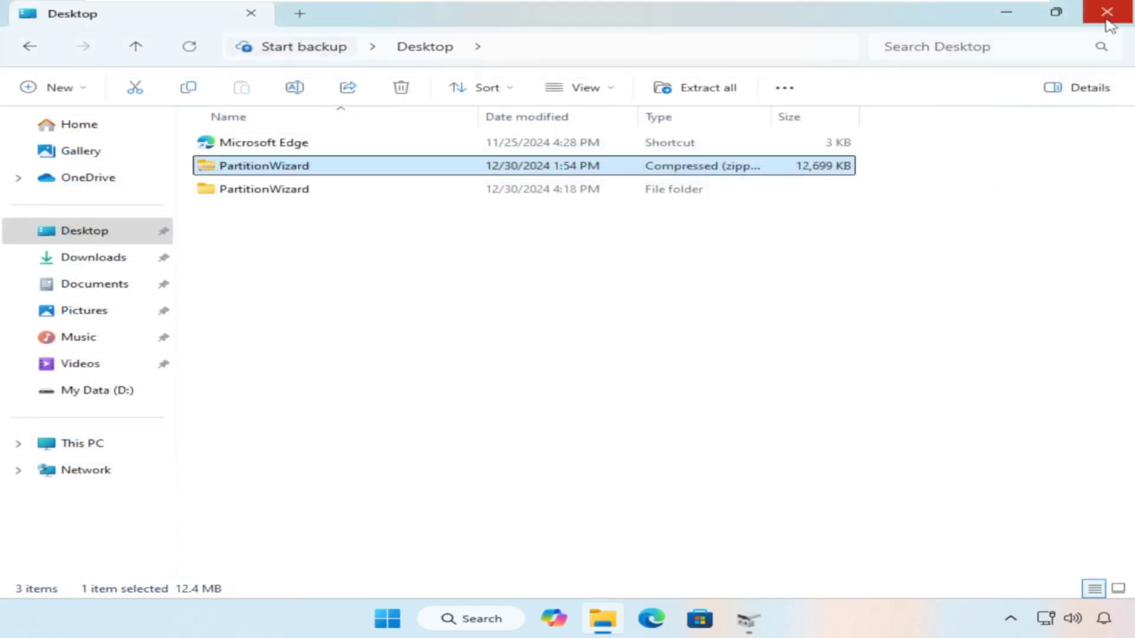
left_click(1106, 13)
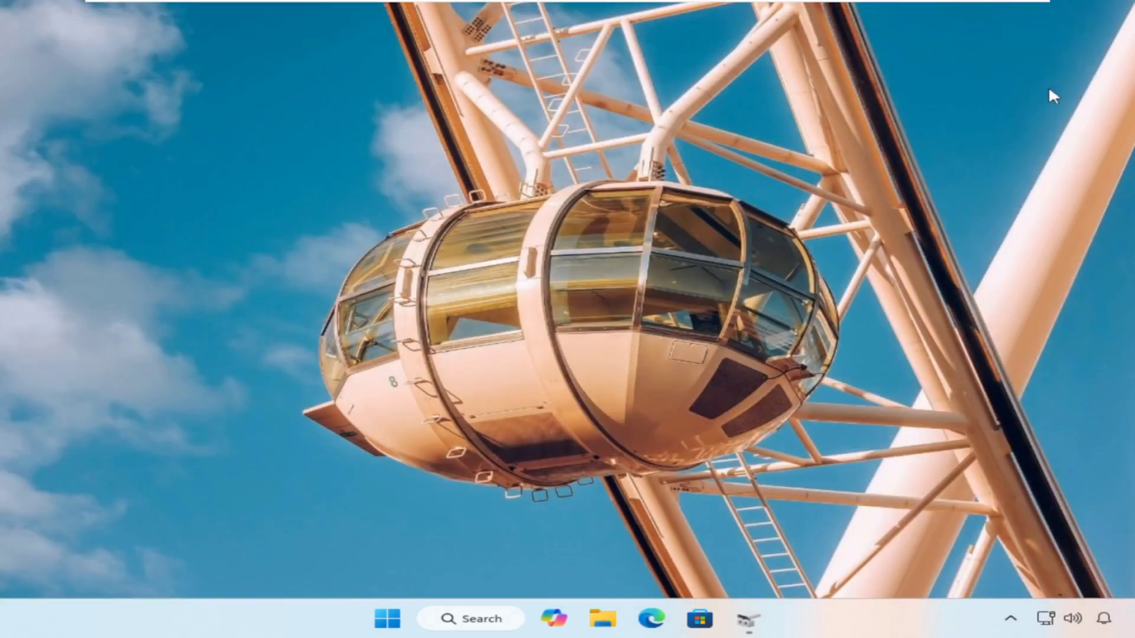
left_click(748, 618)
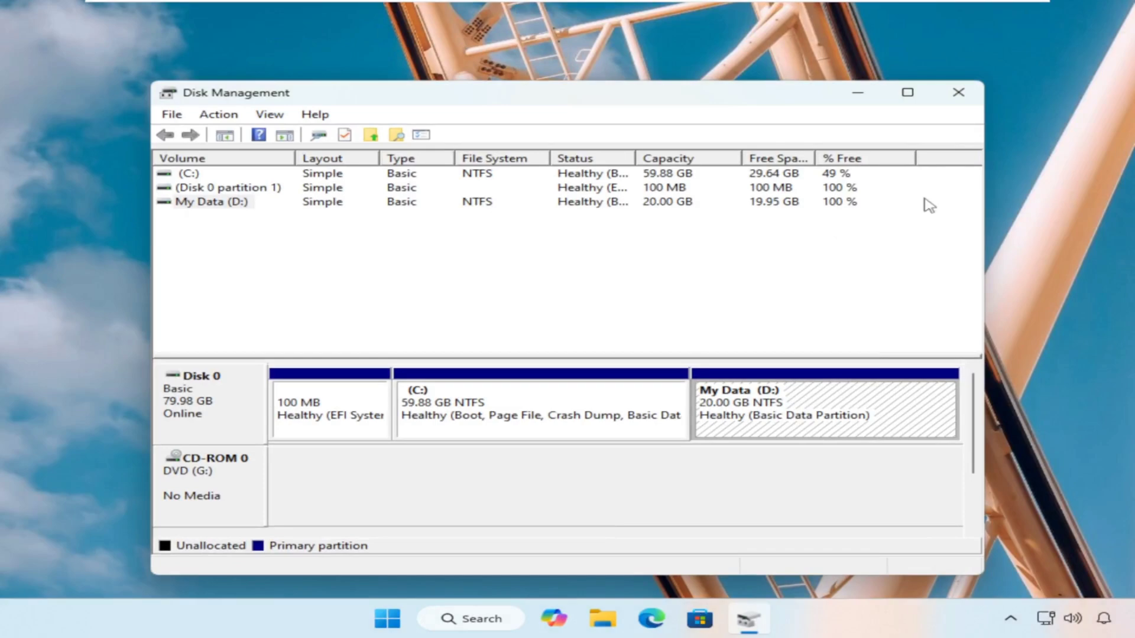
Step: Close the Disk Management window
left_click(957, 92)
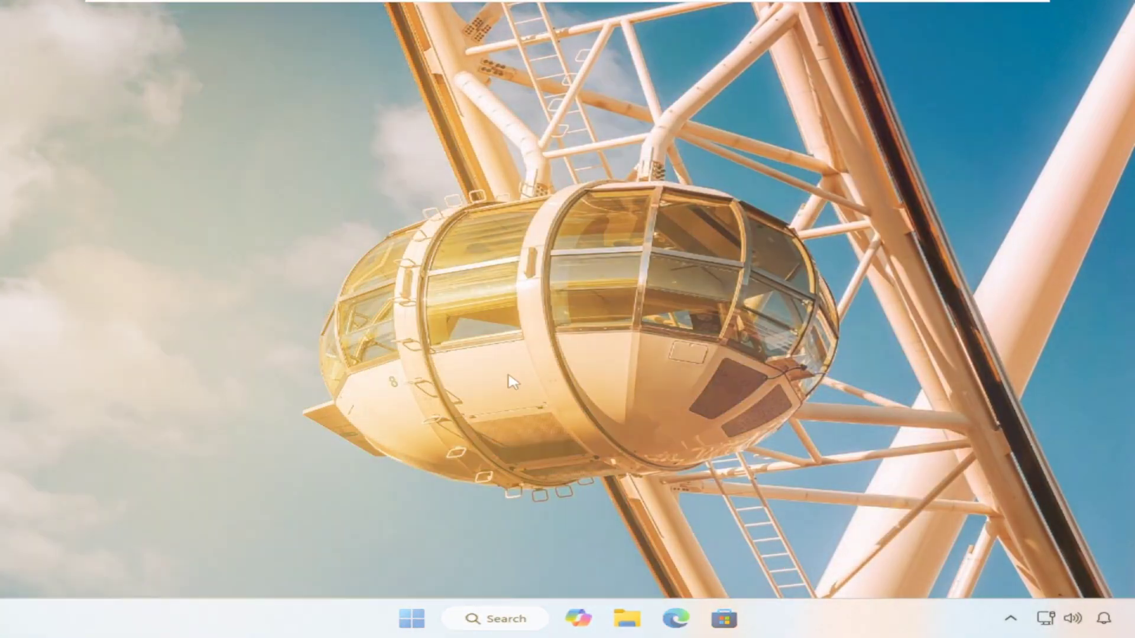